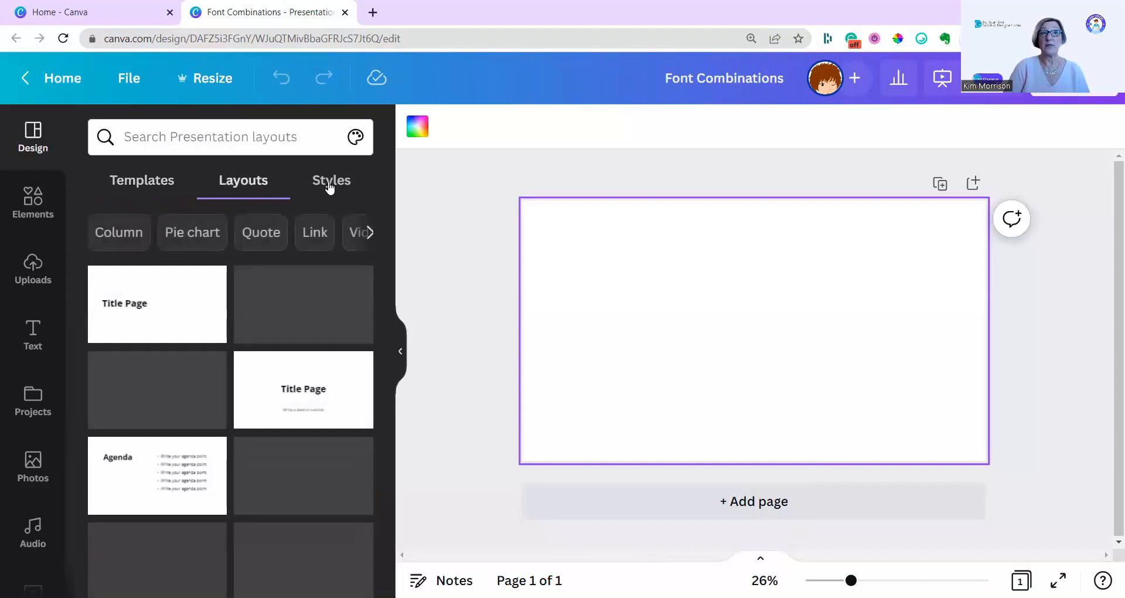
Apply all 15 pages of the recently used Purple and Black Simple Technology Keynote Presentation template to the blank design.
left_click(330, 185)
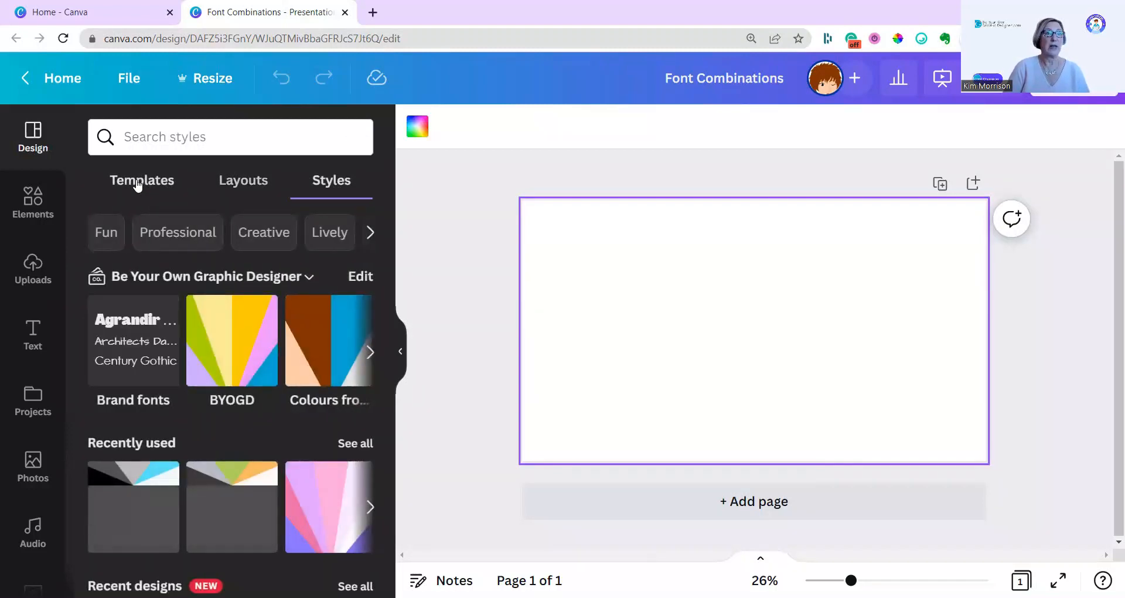
left_click(138, 186)
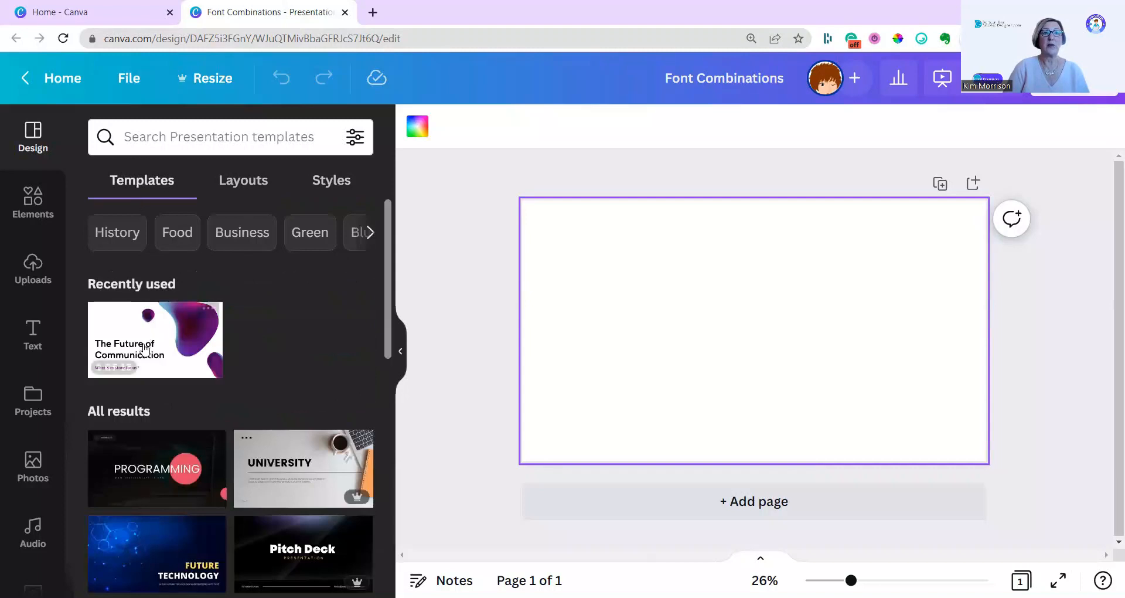
mouse_move(144, 349)
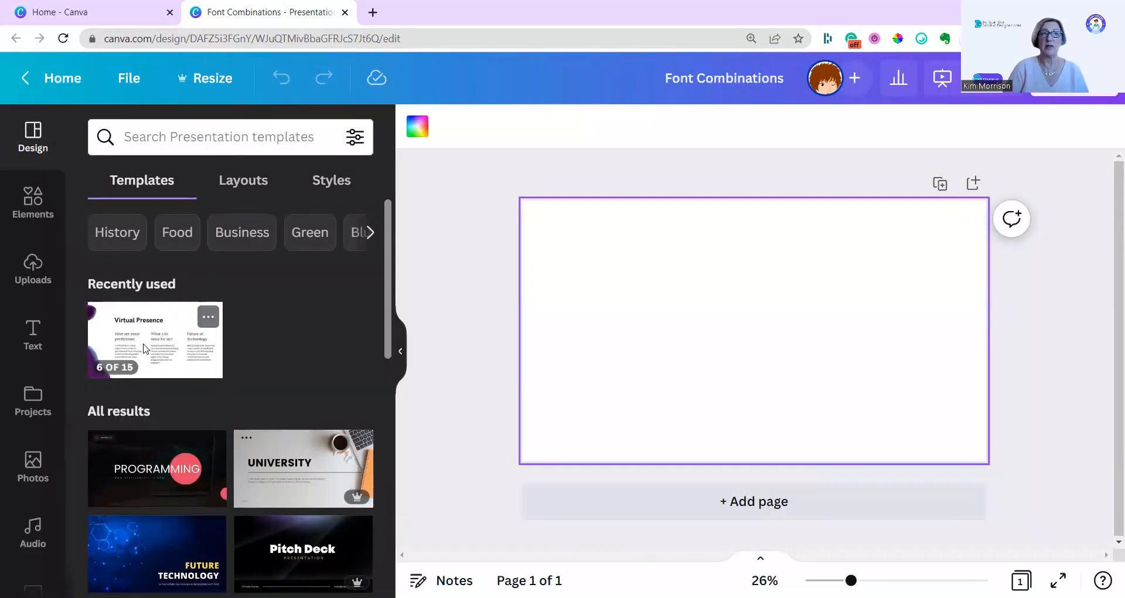
left_click(144, 348)
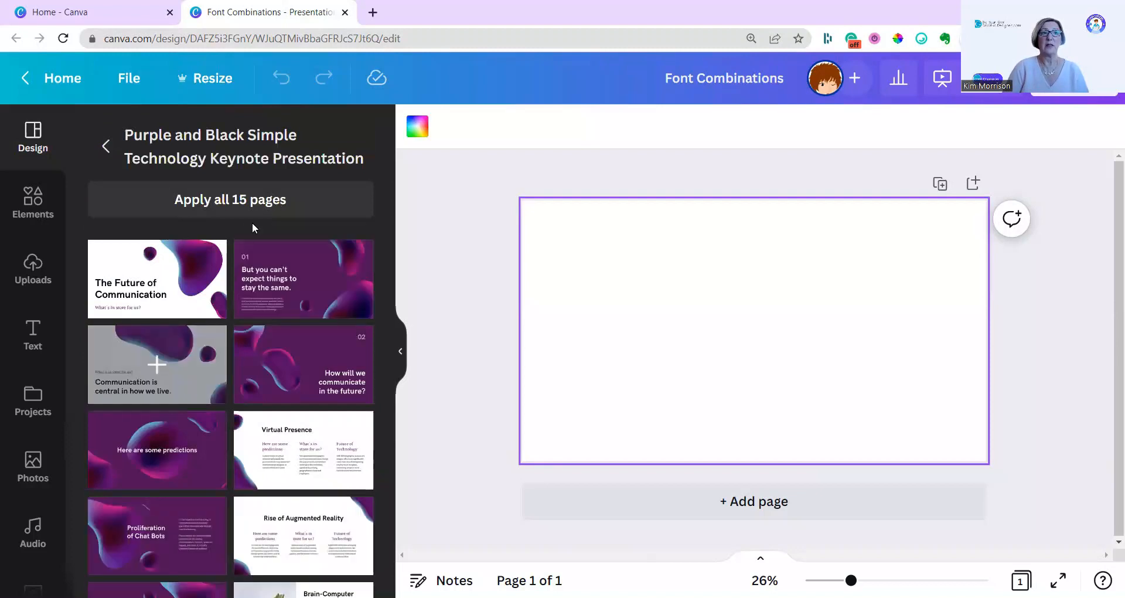
left_click(229, 203)
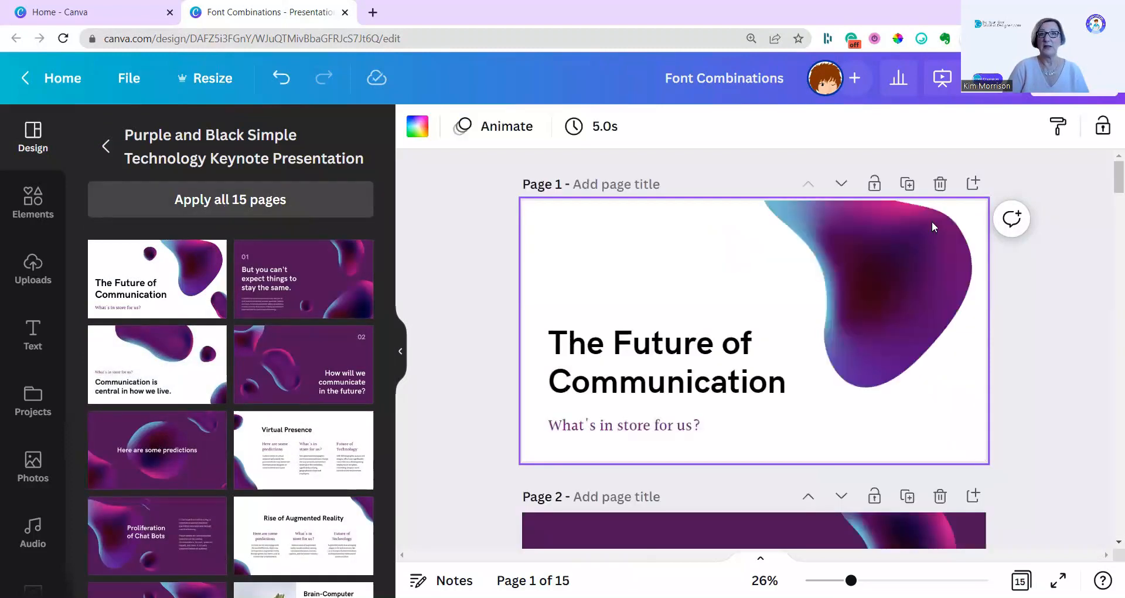
Review the opening pages of the applied template and examine the fonts offered for the page 1 title.
scroll(986, 485, "down", 15)
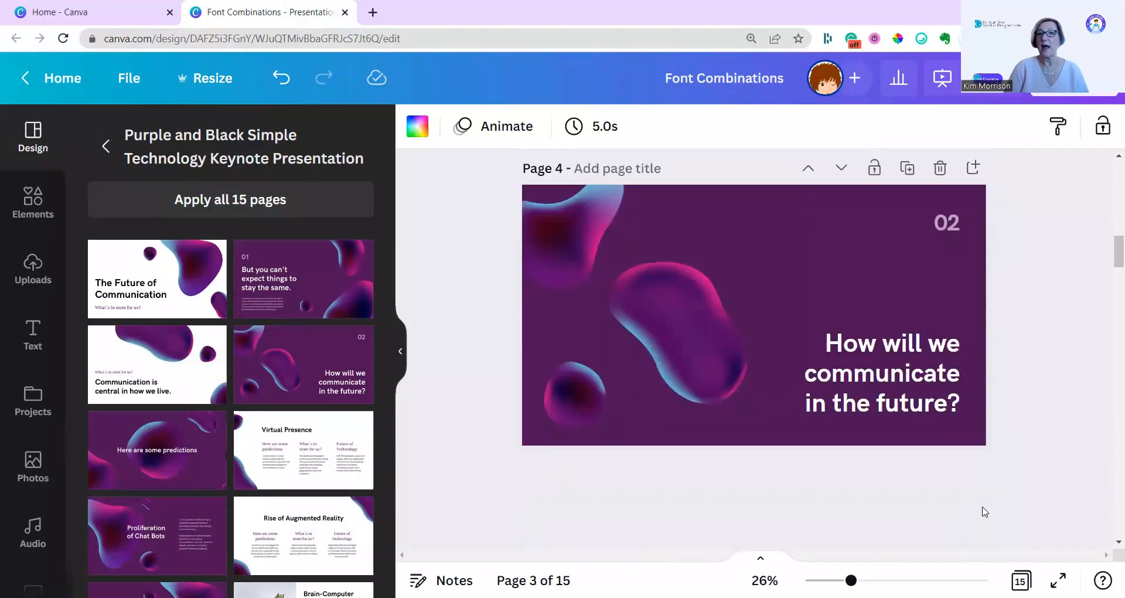
scroll(990, 507, "up", 5)
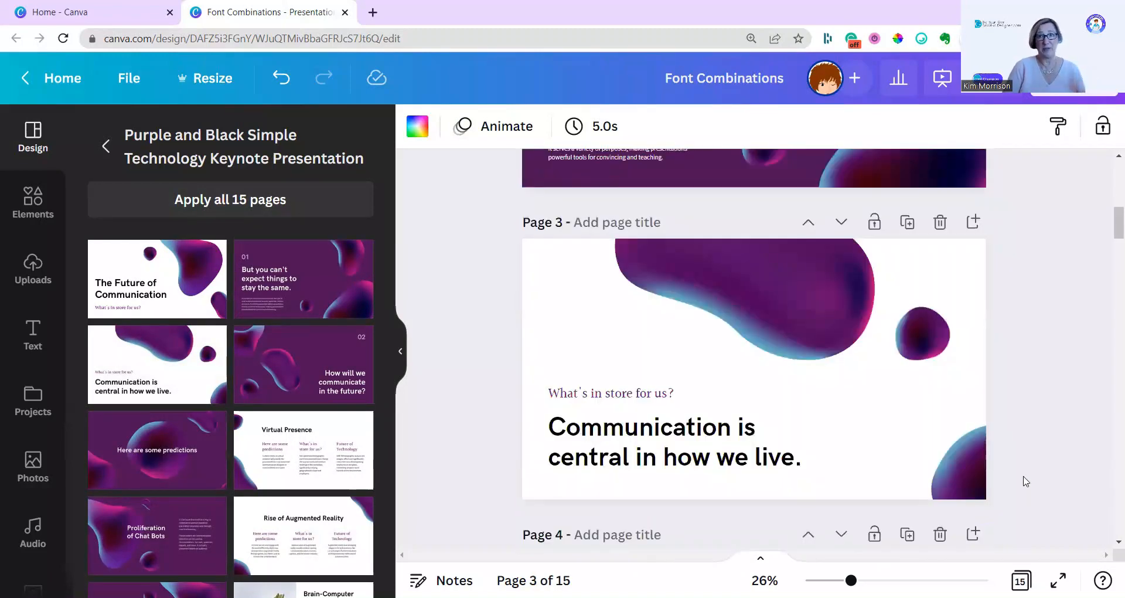
scroll(1026, 481, "up", 5)
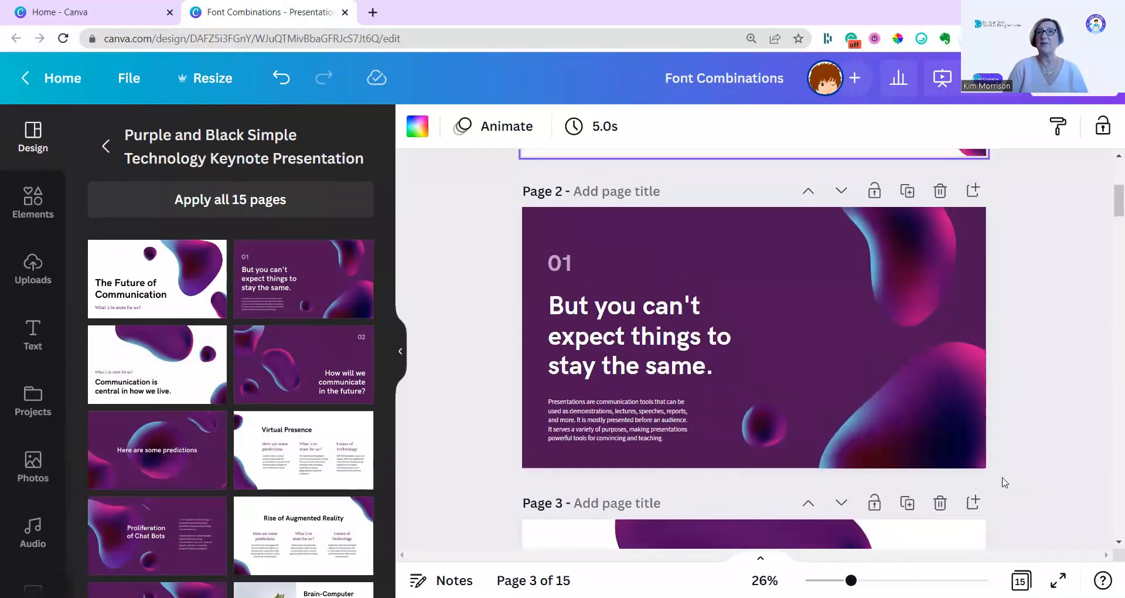
scroll(1023, 481, "up", 5)
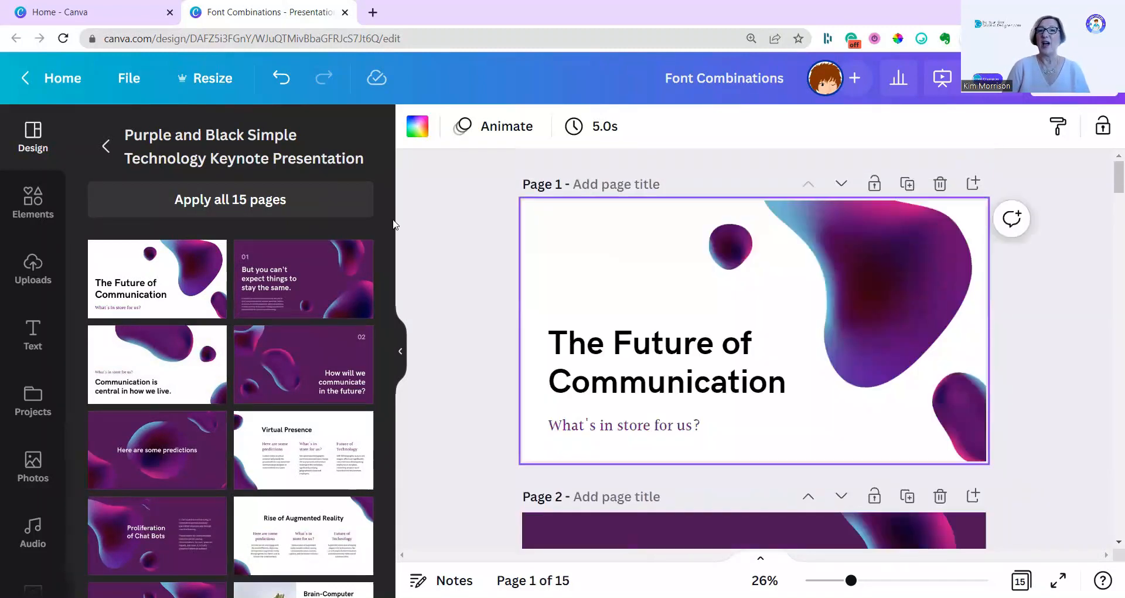
left_click(655, 370)
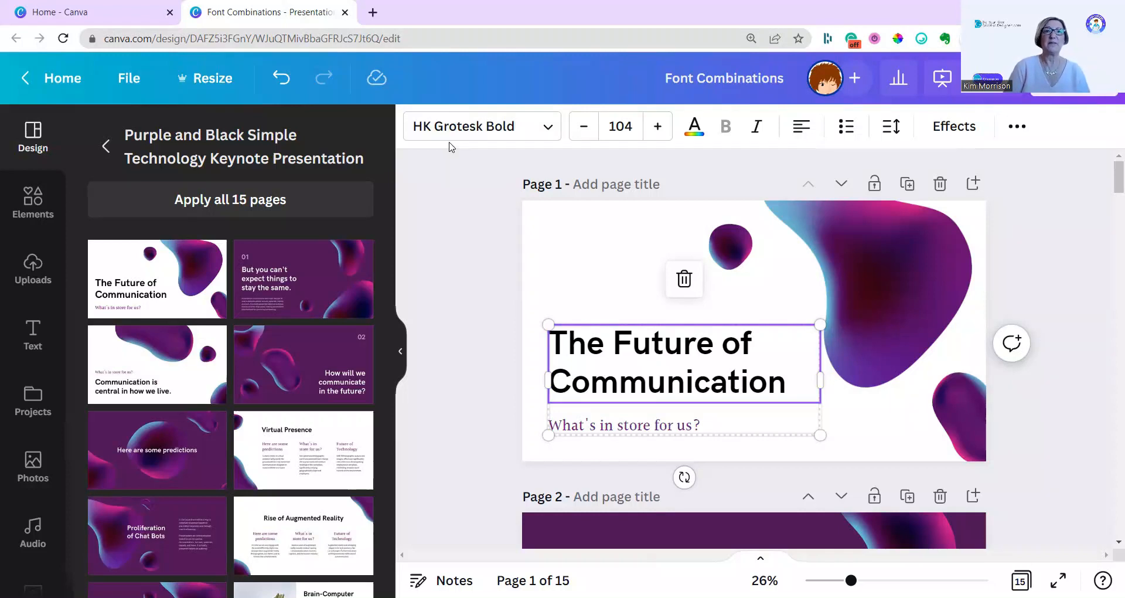
left_click(543, 130)
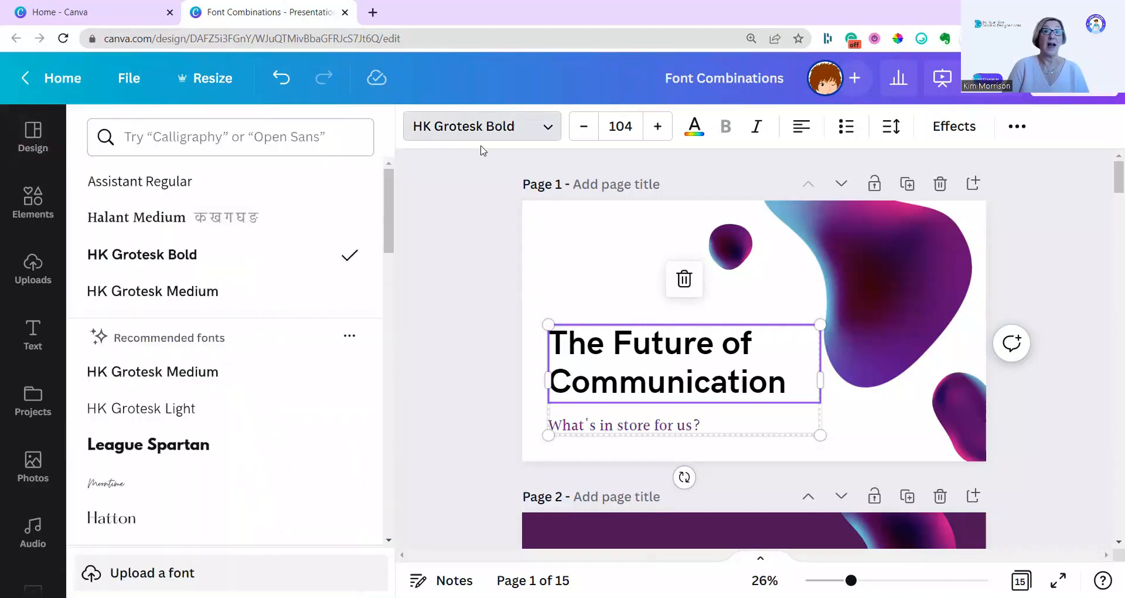
scroll(157, 337, "down", 5)
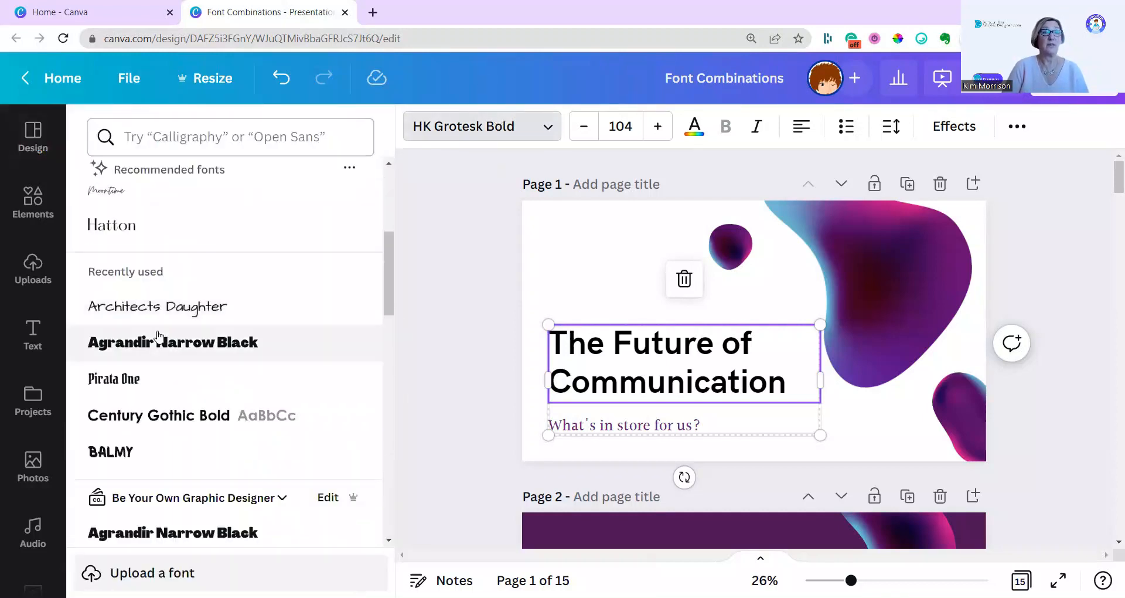
scroll(158, 340, "down", 2)
scroll(161, 338, "up", 7)
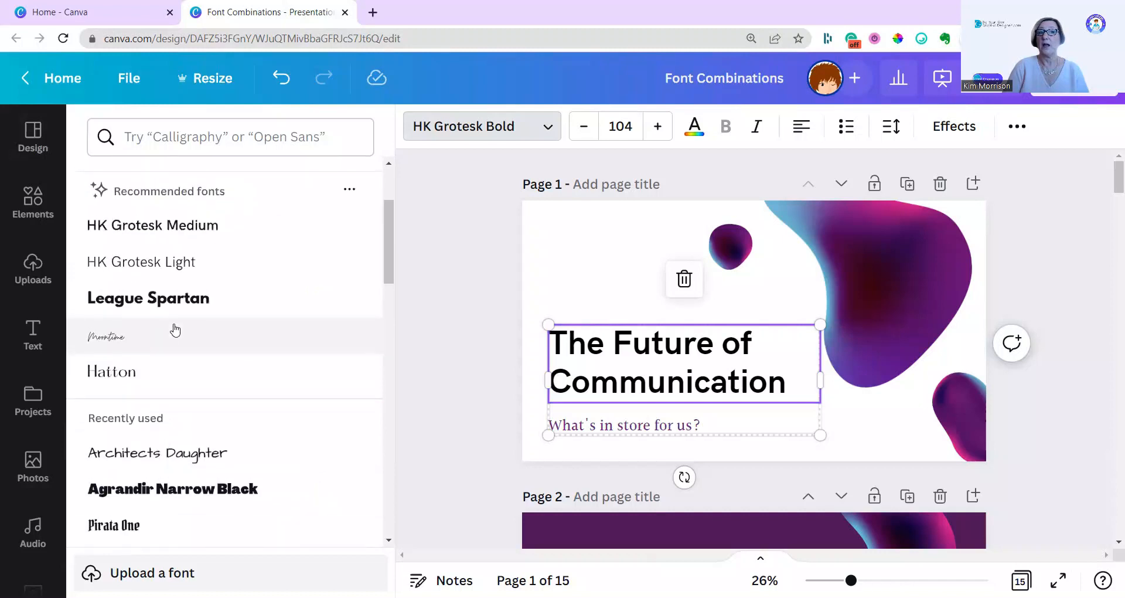
Return from the template to the design styles and open the full collection of font sets.
left_click(33, 138)
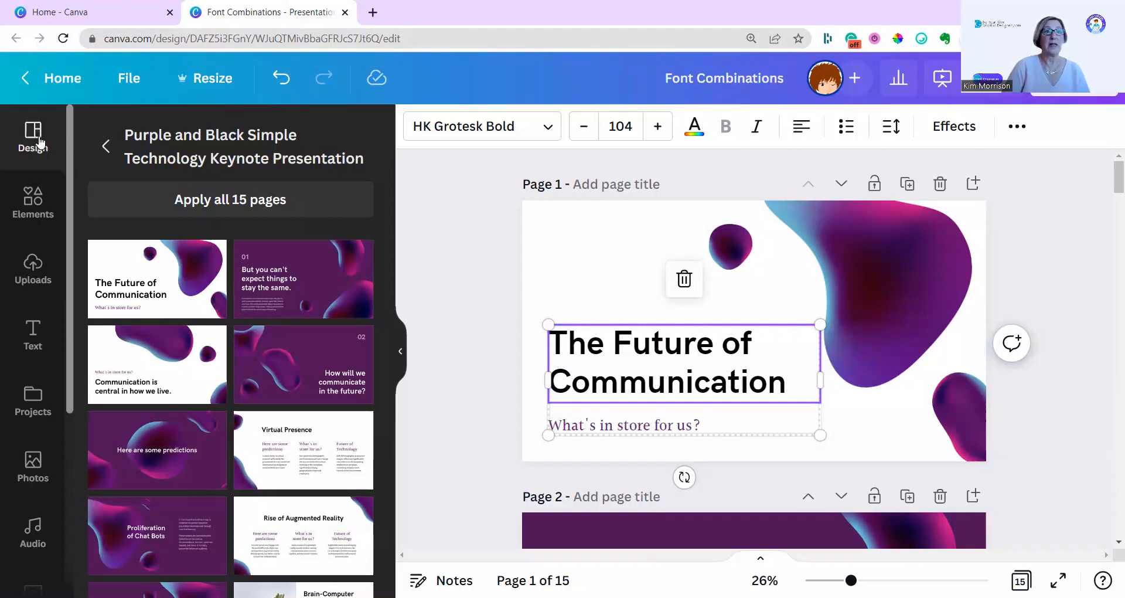
left_click(106, 145)
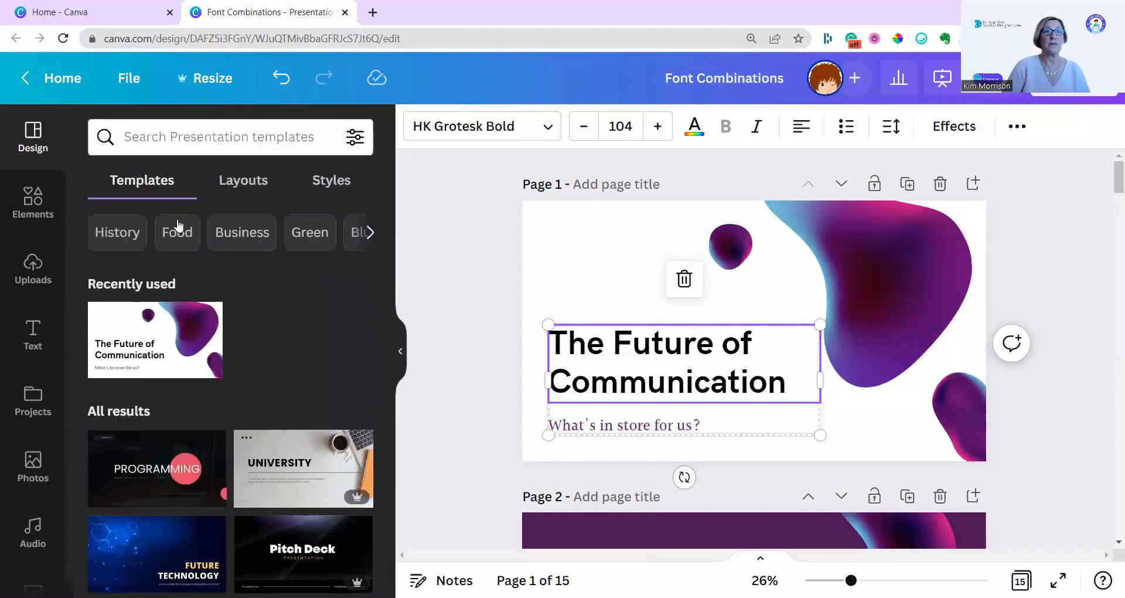
left_click(335, 185)
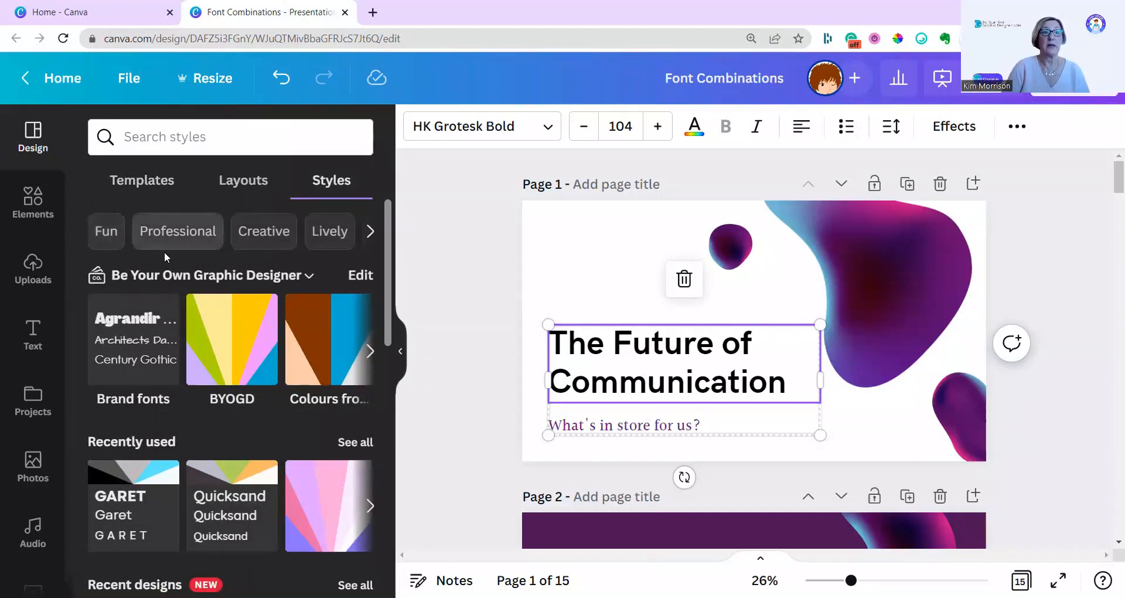
scroll(164, 251, "down", 5)
scroll(165, 285, "down", 5)
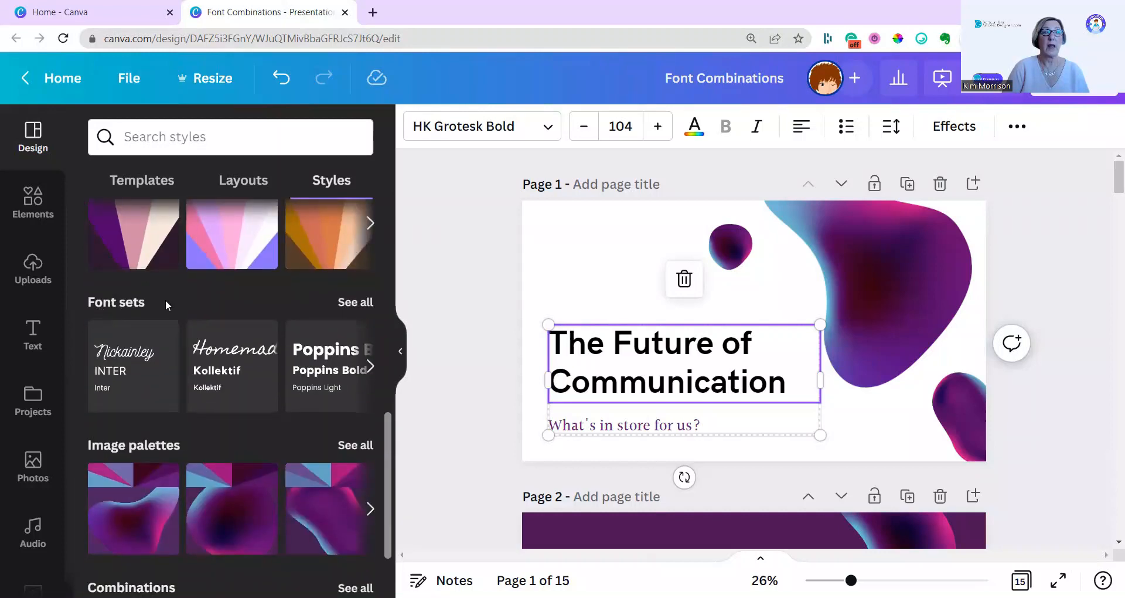
left_click(356, 303)
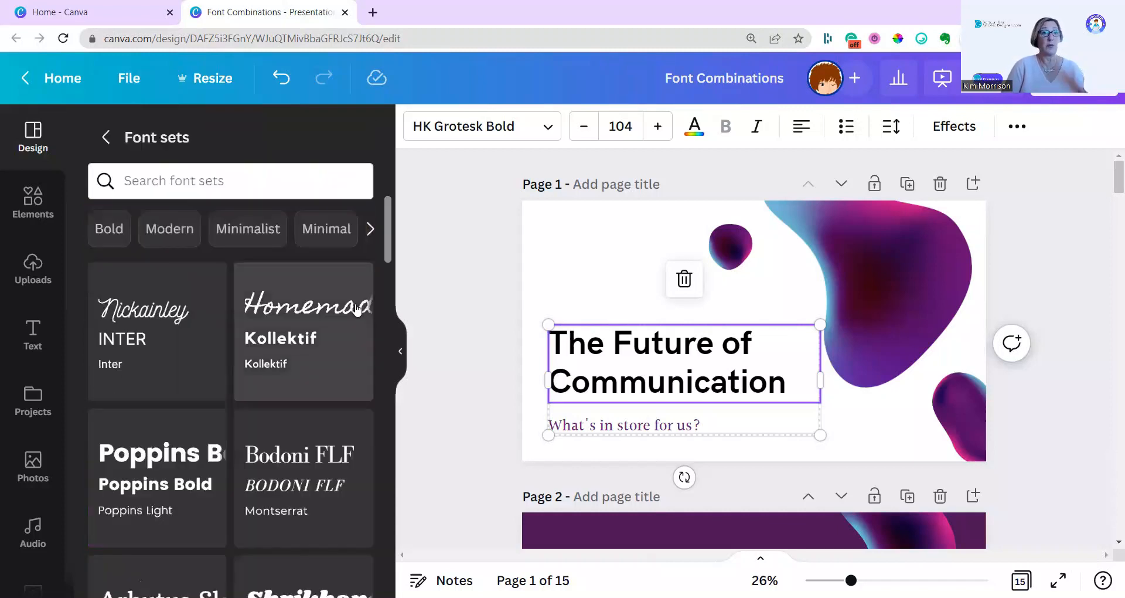
Browse the Bold, Vibrant and Emphasis font sets, and apply the HK Grotesk set to page 1.
left_click(108, 230)
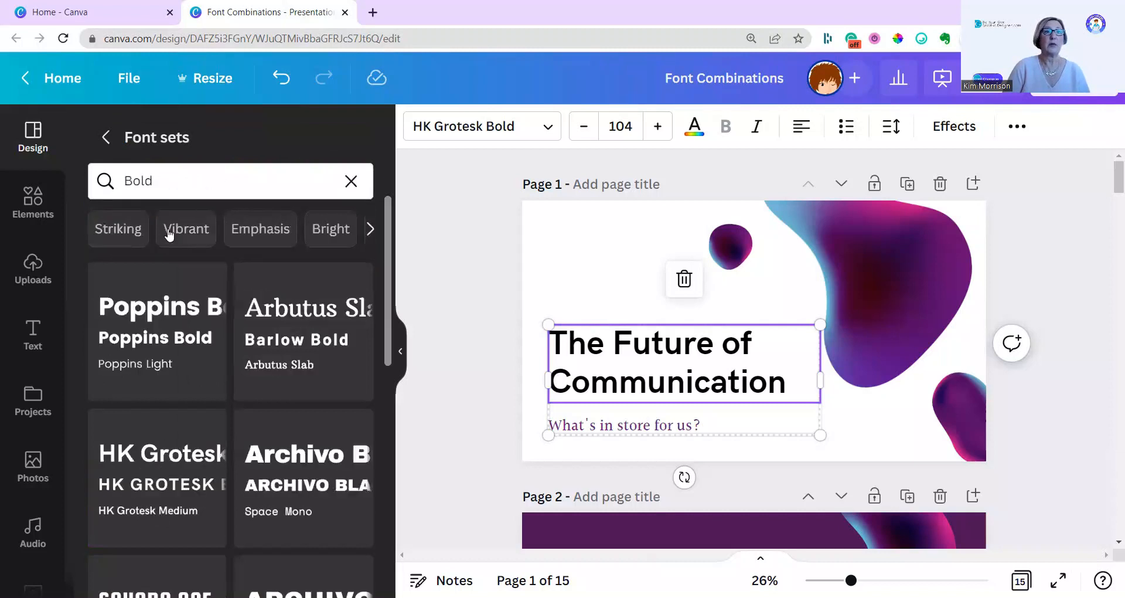
left_click(170, 233)
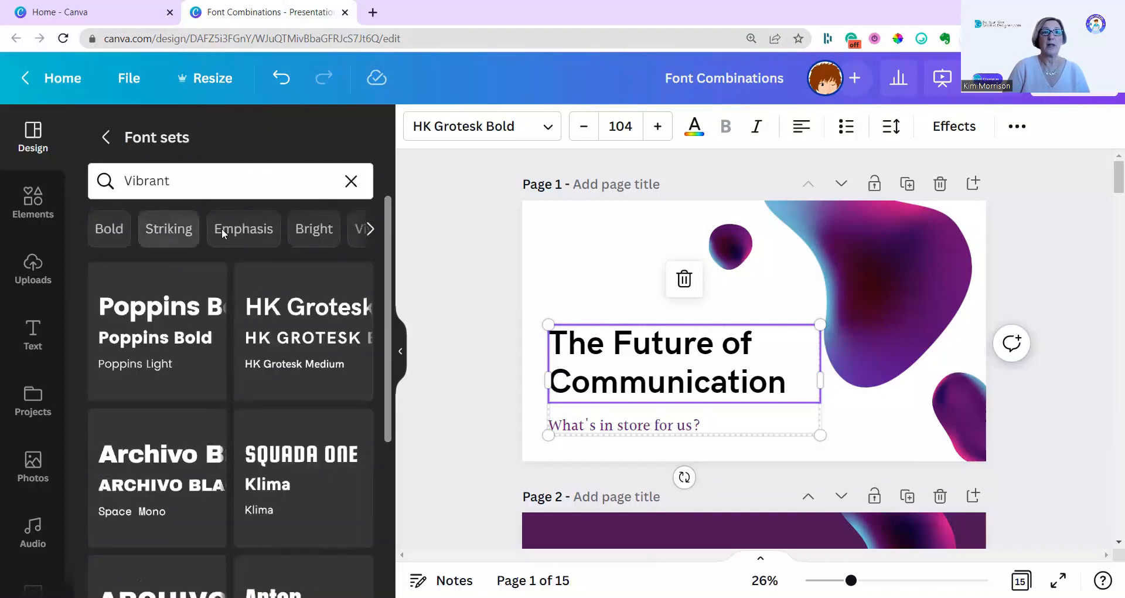
left_click(258, 233)
scroll(255, 322, "down", 5)
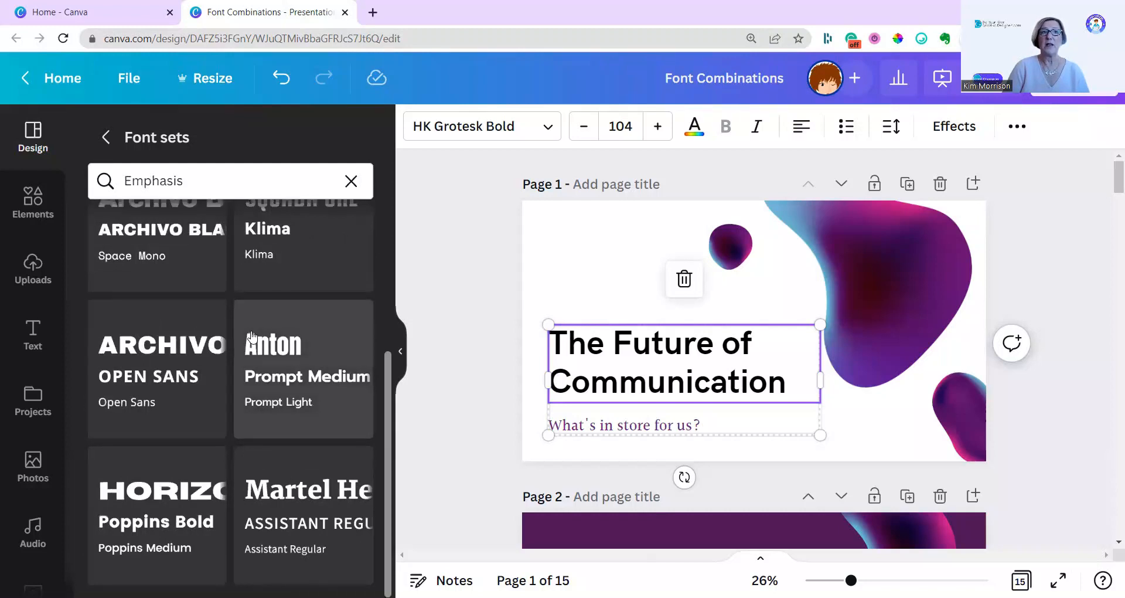
scroll(249, 340, "up", 5)
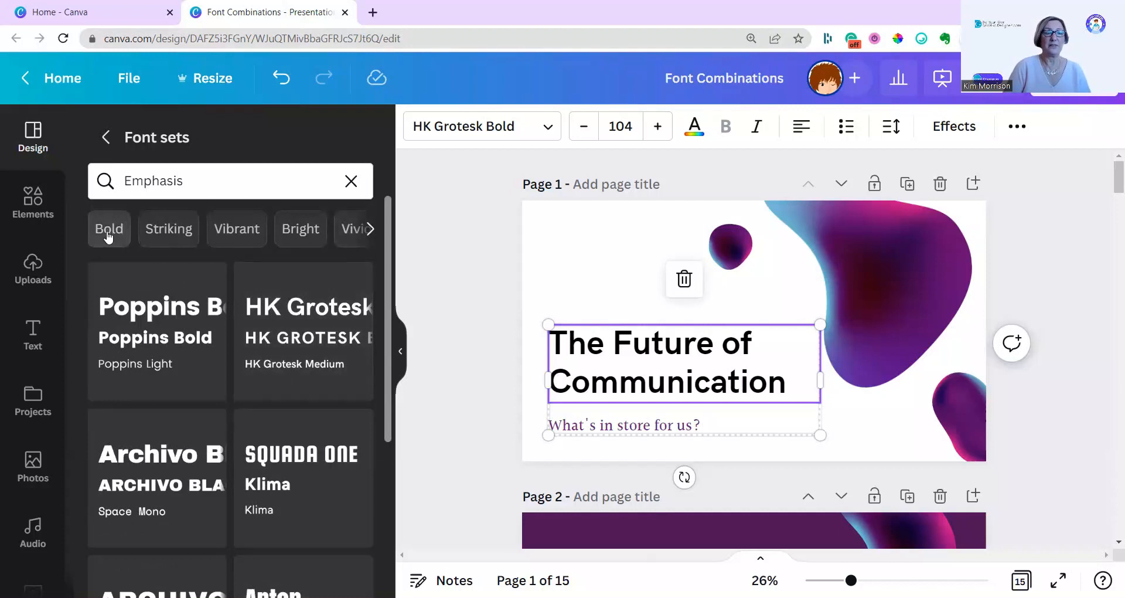
left_click(304, 322)
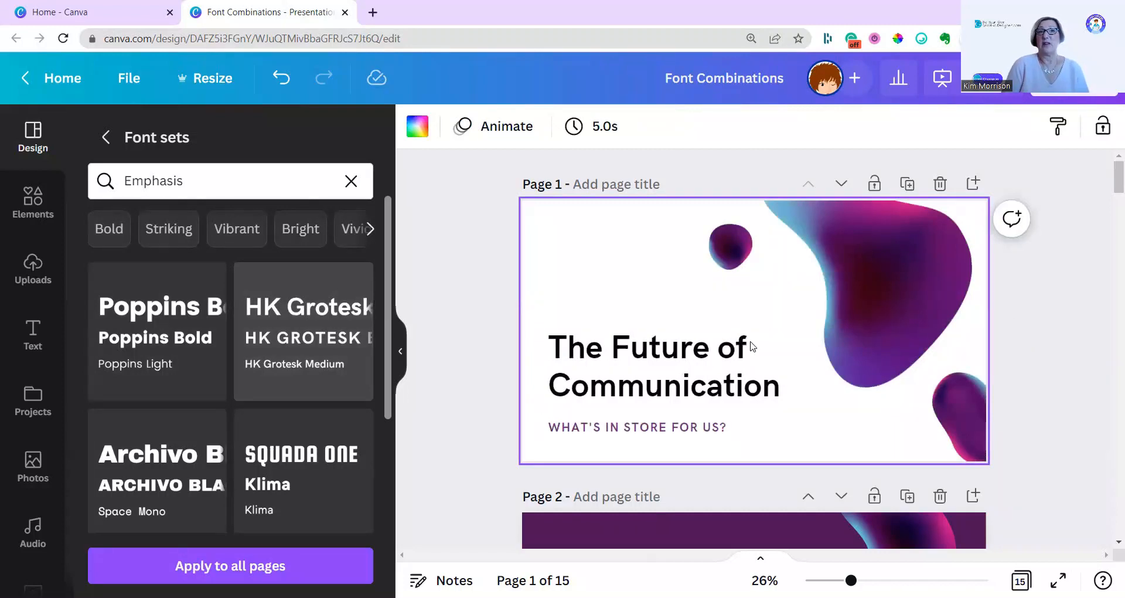
left_click(691, 368)
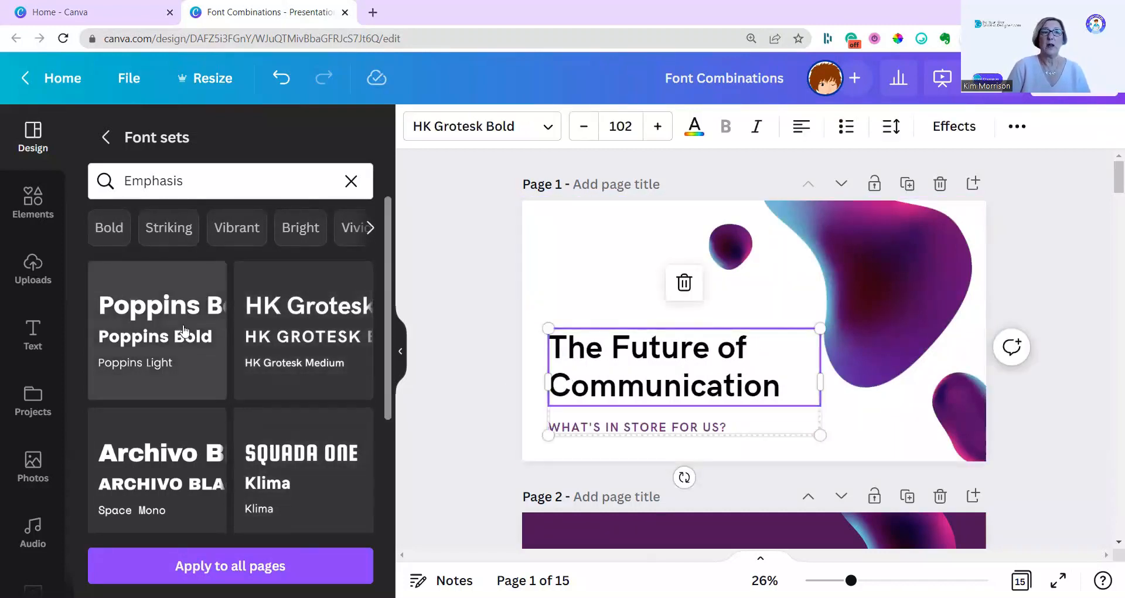
Filter the font sets by Bold and apply the set with Poppins Bold and Poppins Medium to page 1.
scroll(176, 340, "down", 5)
scroll(170, 352, "down", 1)
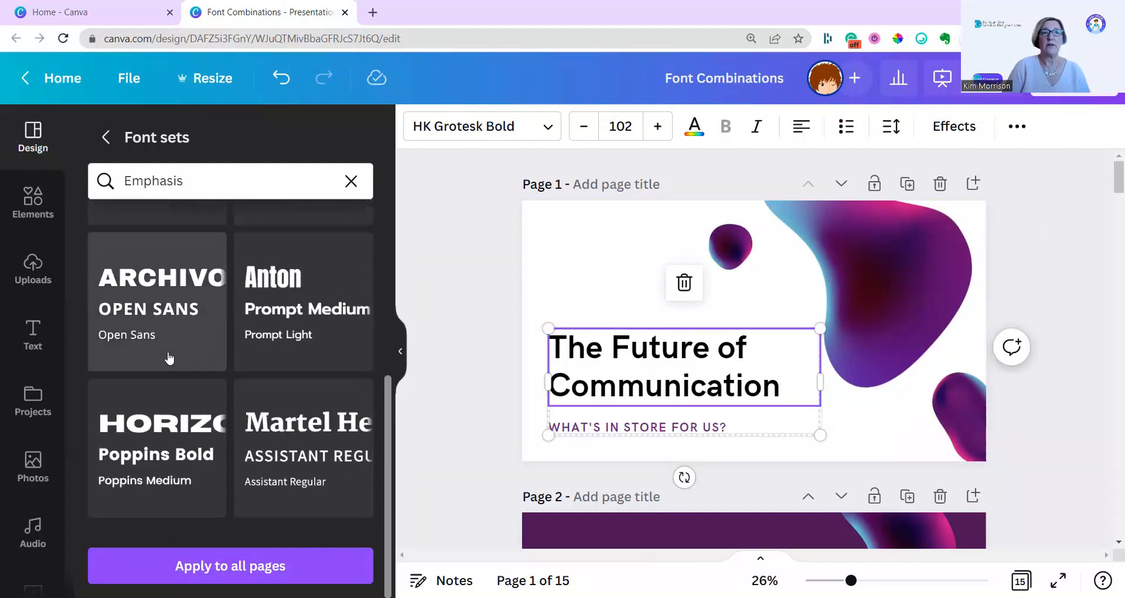
scroll(141, 305, "up", 6)
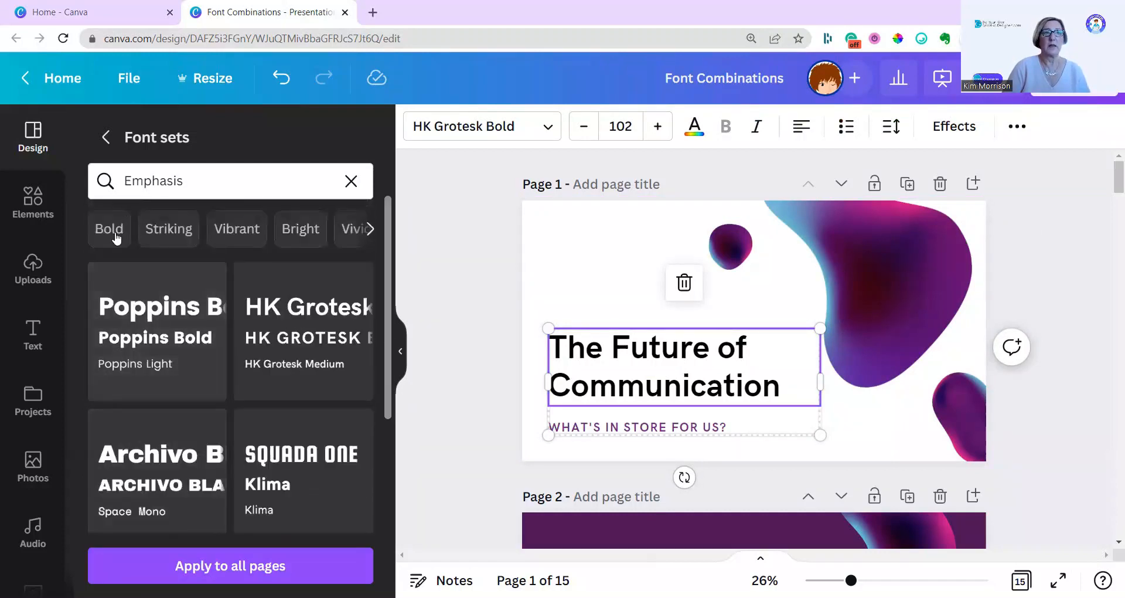
left_click(111, 229)
scroll(175, 382, "down", 6)
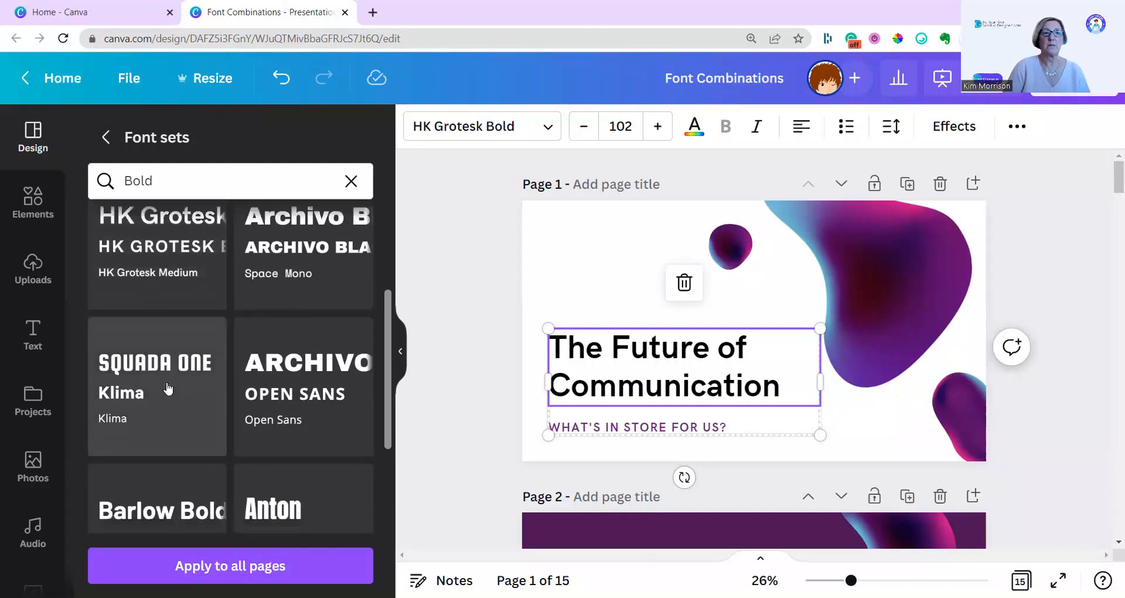
scroll(163, 393, "down", 4)
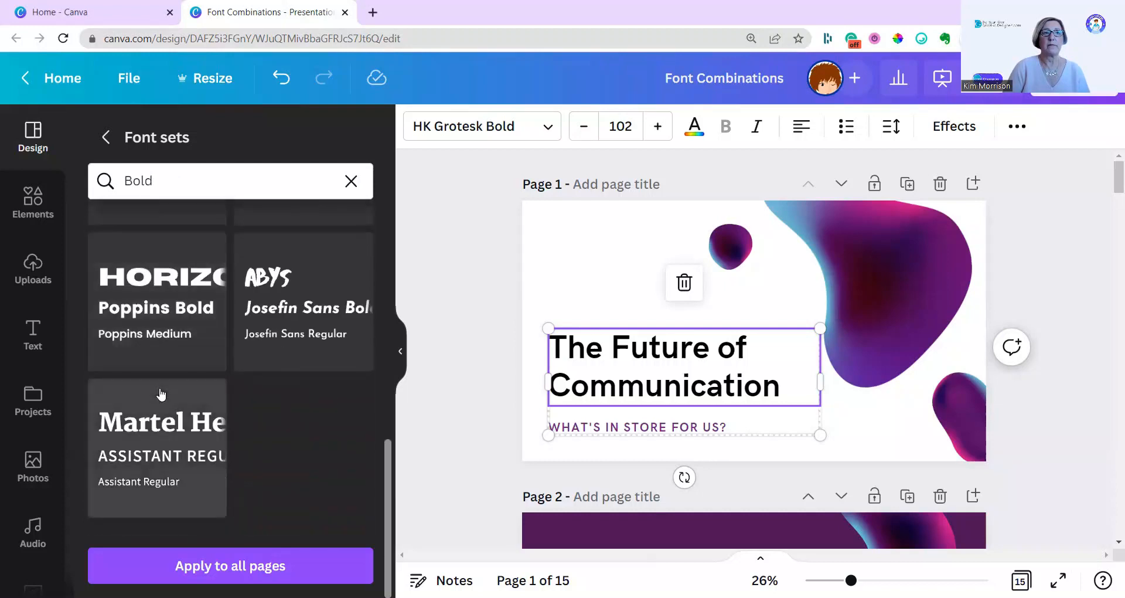
left_click(151, 309)
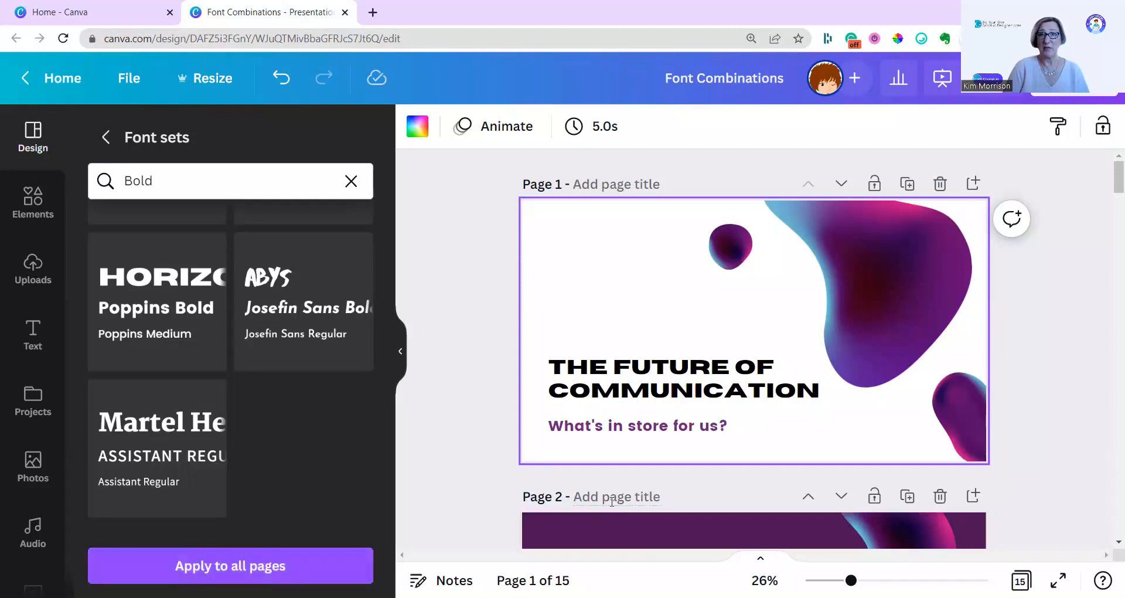
Compare the following pages with page 1, and apply the Poppins Bold and Poppins Medium font set to all pages.
scroll(612, 501, "down", 10)
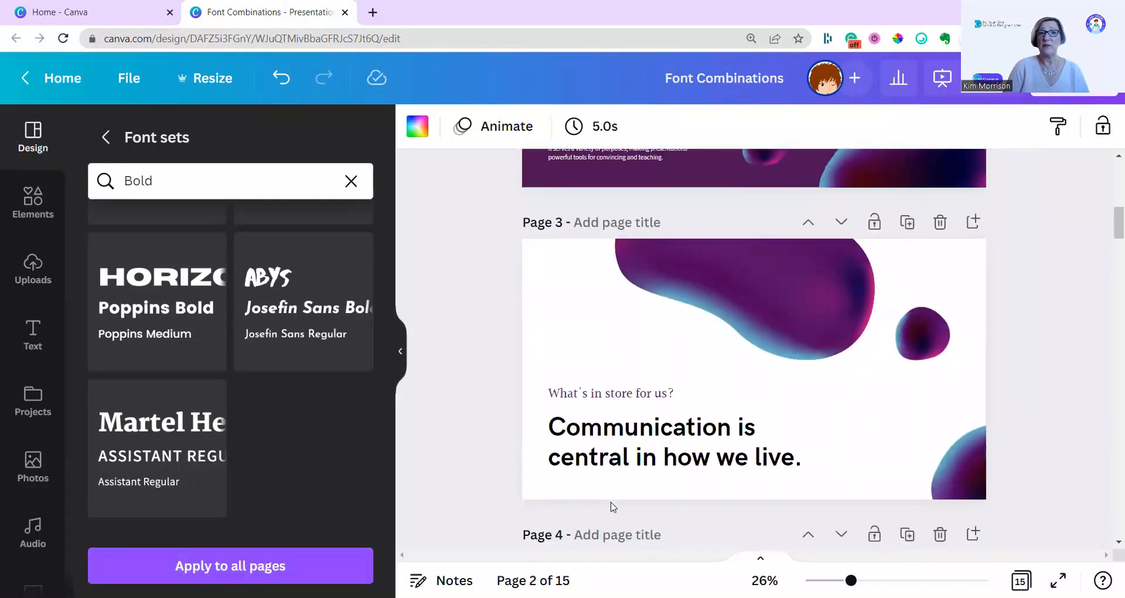
scroll(612, 503, "up", 8)
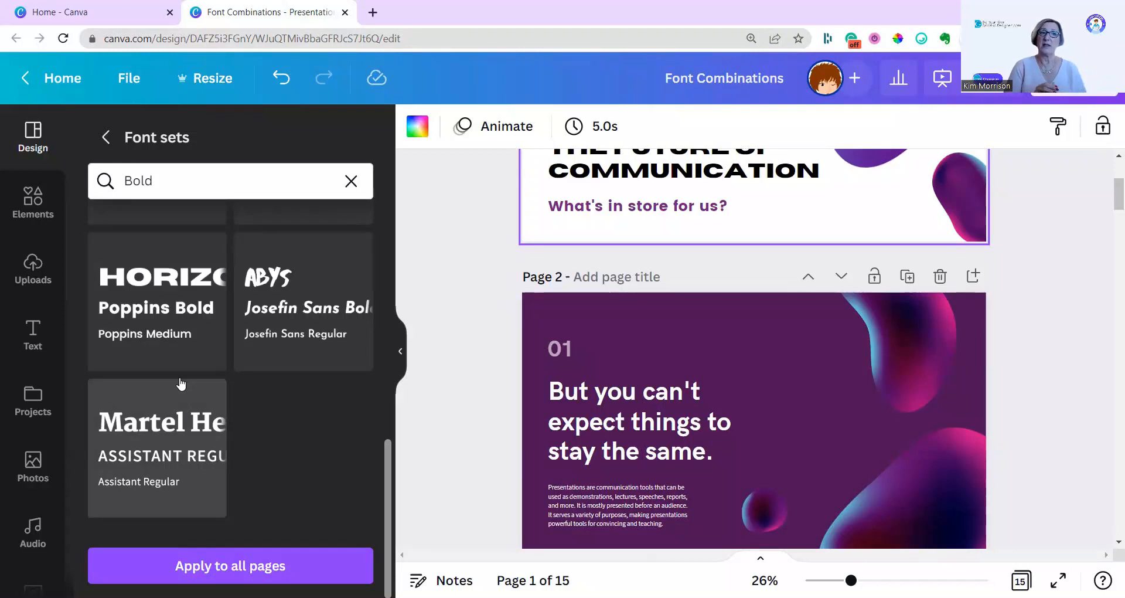
left_click(265, 567)
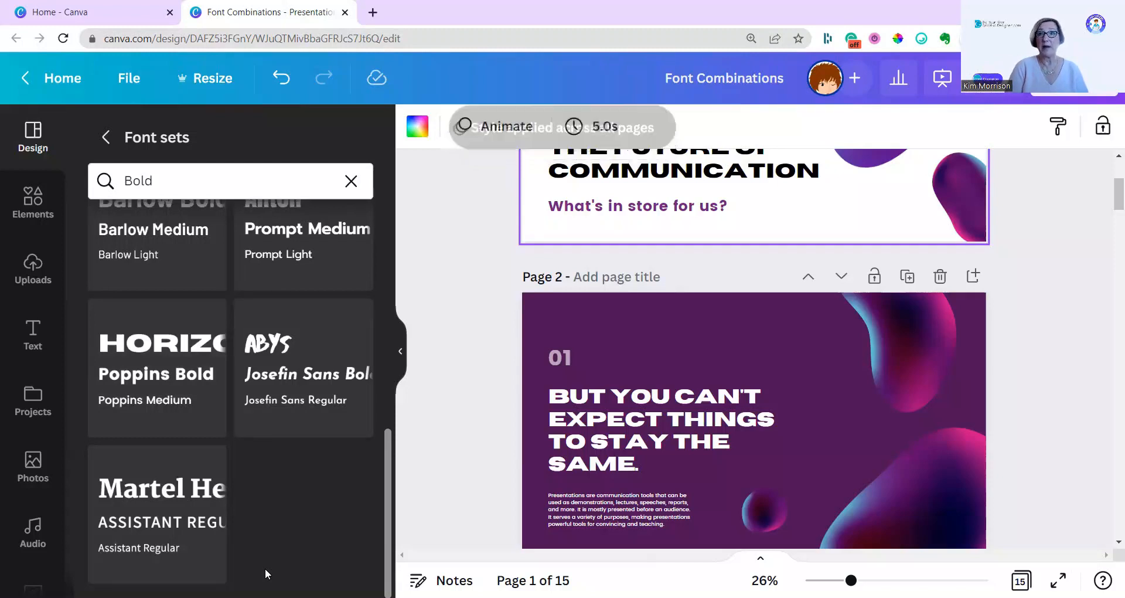
Apply the Abys font set with Josefin Sans to page 1 and extend it to all pages.
left_click(294, 378)
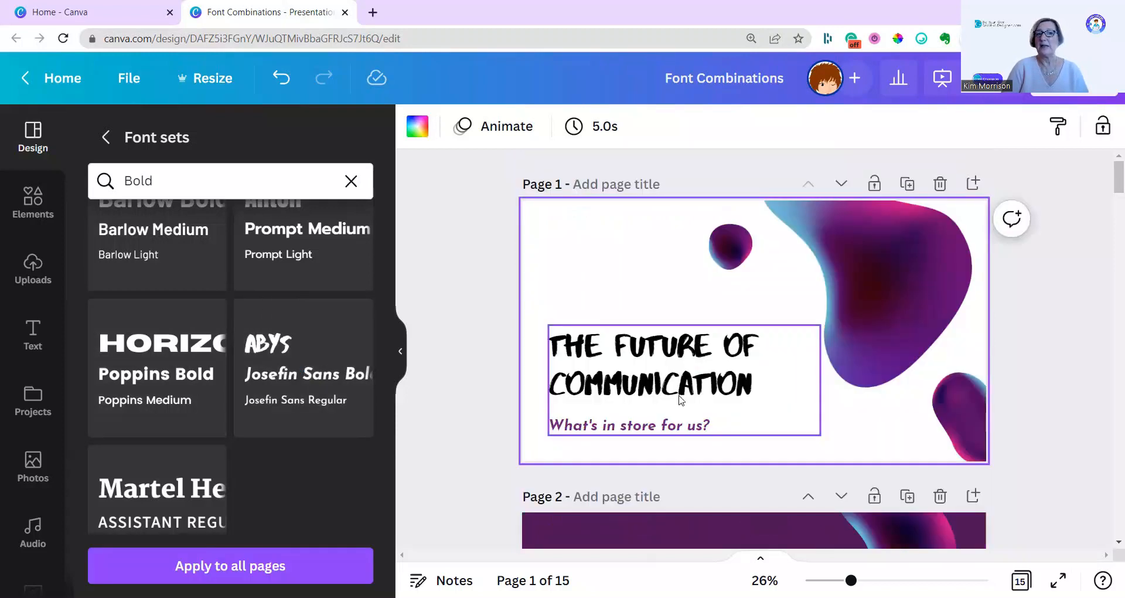
left_click(336, 552)
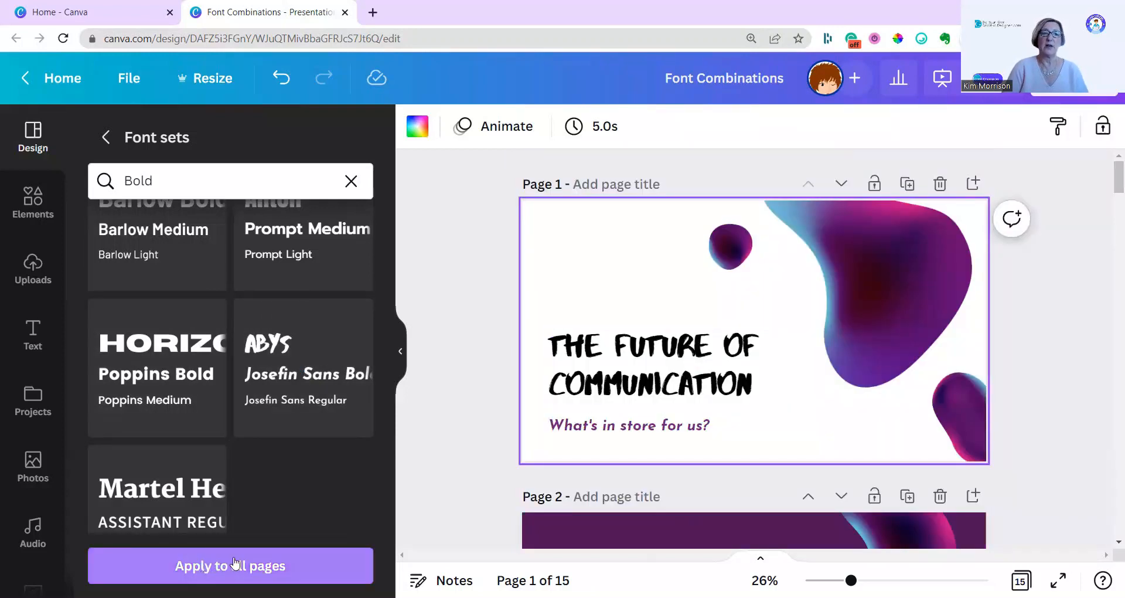
left_click(234, 565)
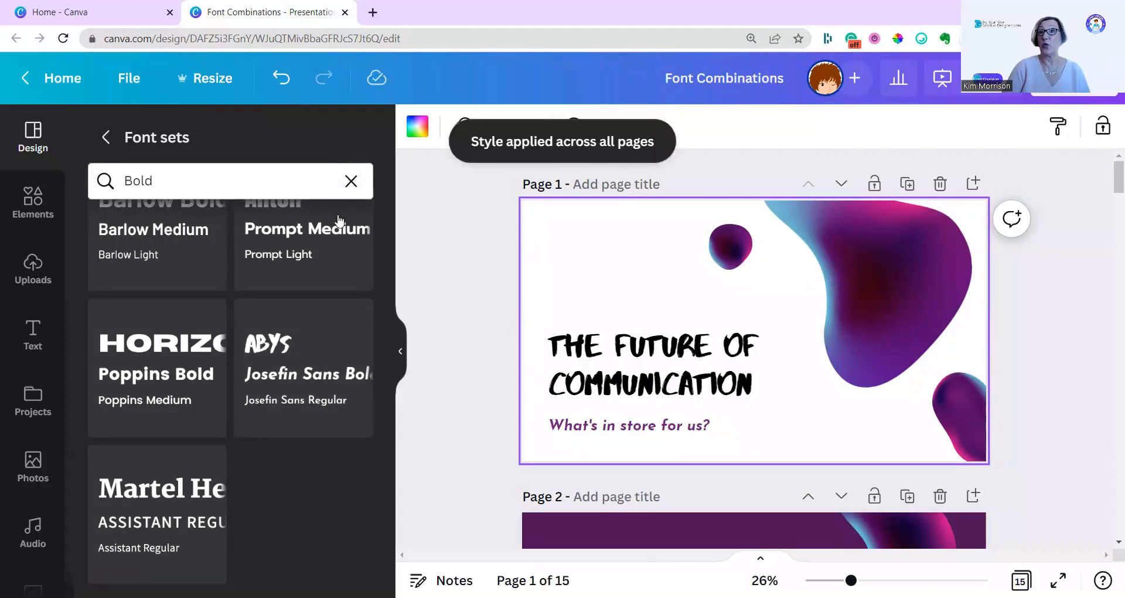
Clear the Bold filter and look through the full list of font sets for other available font combinations.
scroll(271, 293, "down", 5)
scroll(271, 290, "up", 2)
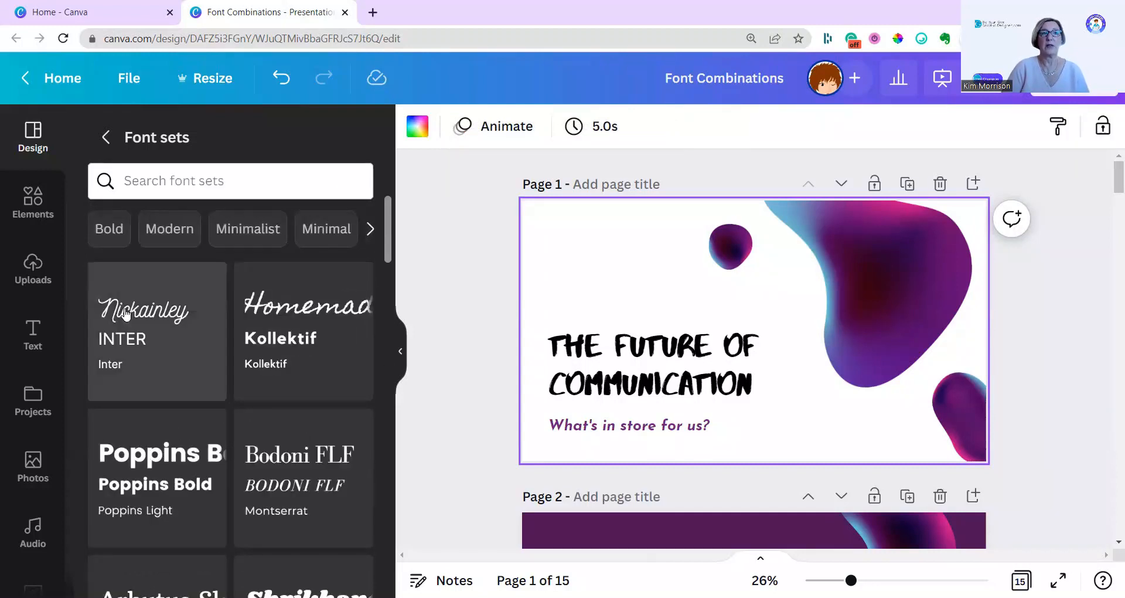
scroll(137, 339, "down", 5)
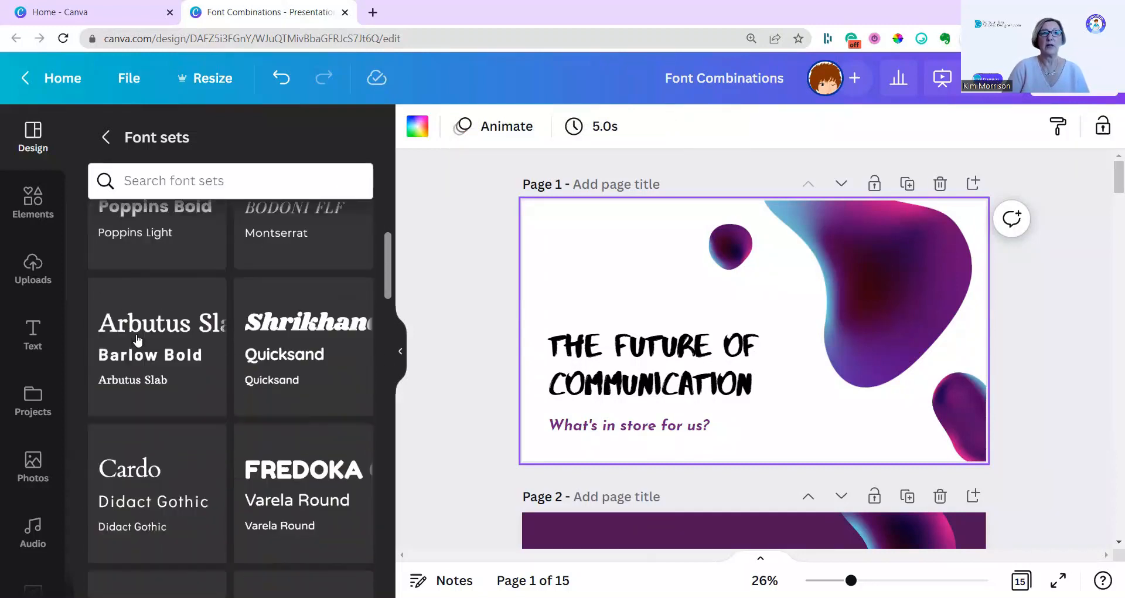
scroll(138, 339, "down", 10)
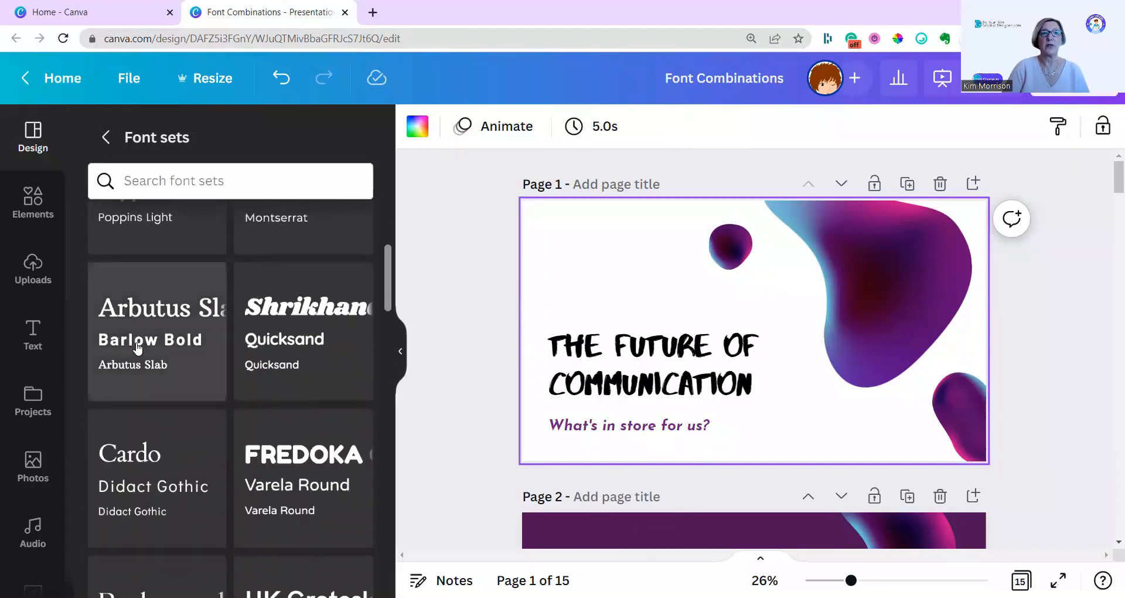
scroll(134, 356, "down", 15)
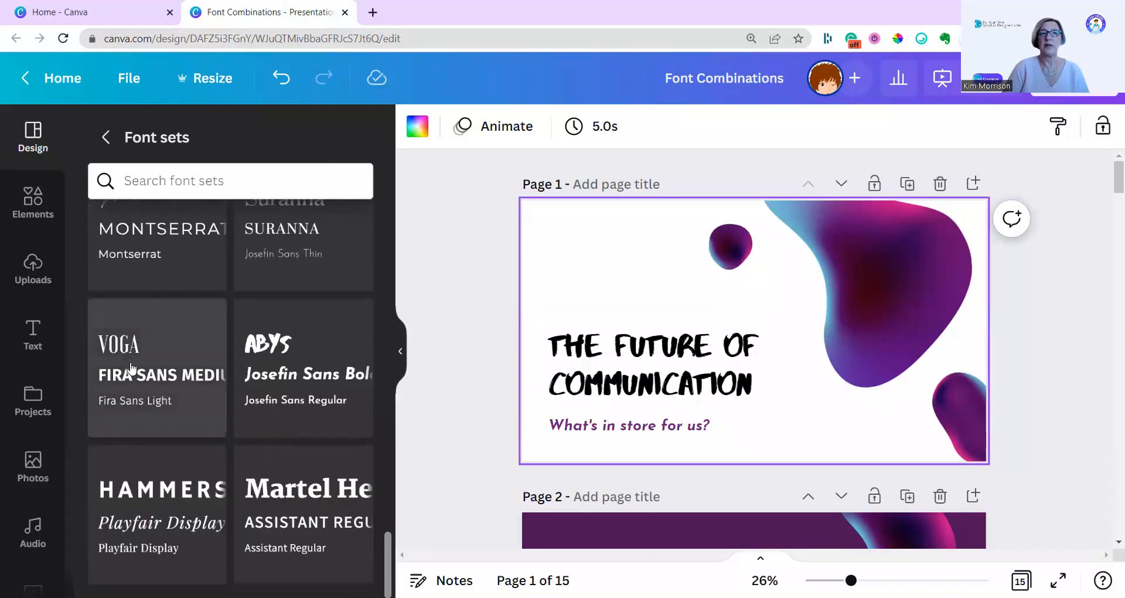
scroll(171, 389, "up", 3)
scroll(171, 394, "down", 3)
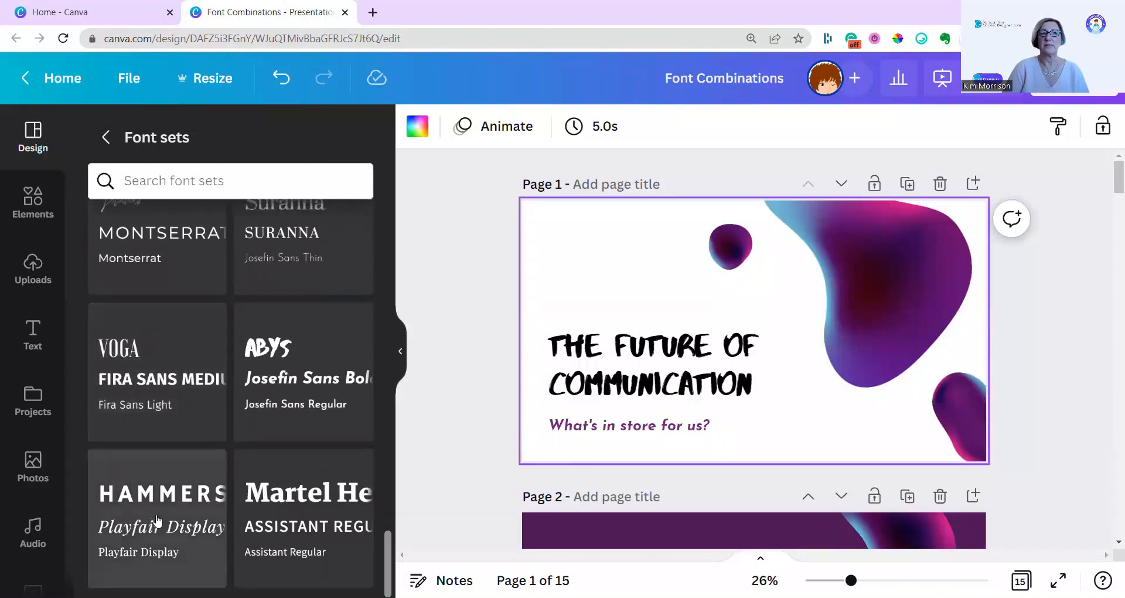
scroll(172, 391, "up", 3)
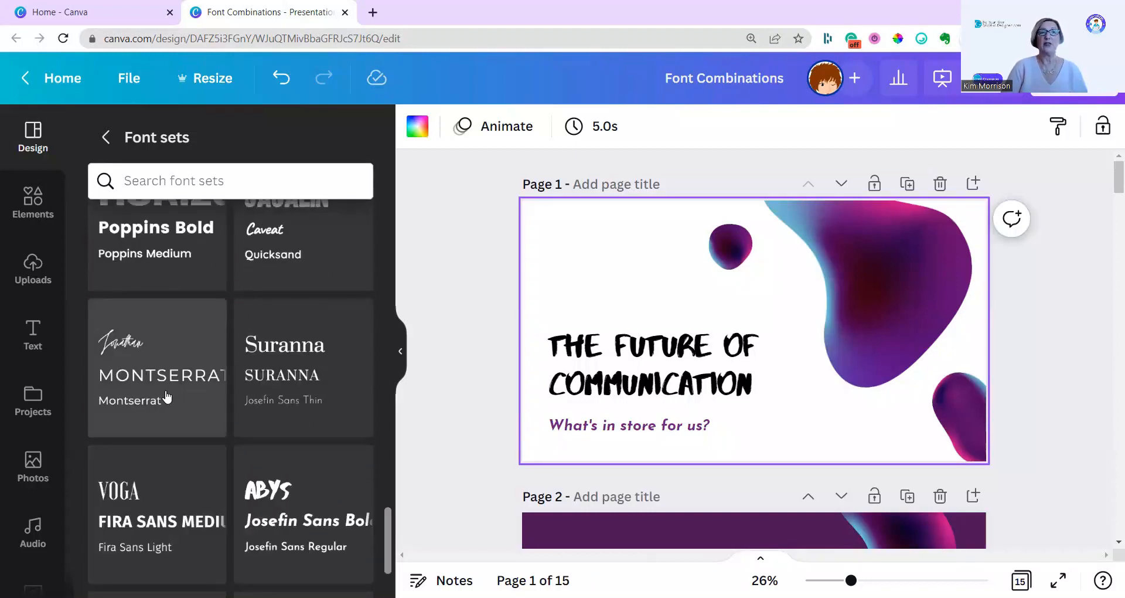
scroll(158, 393, "up", 5)
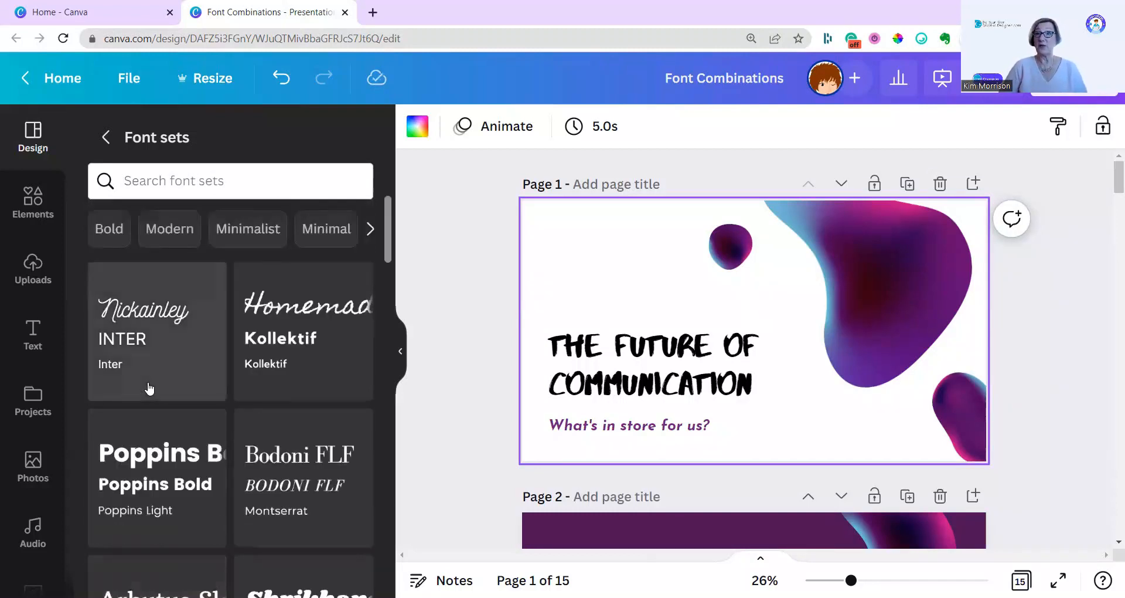